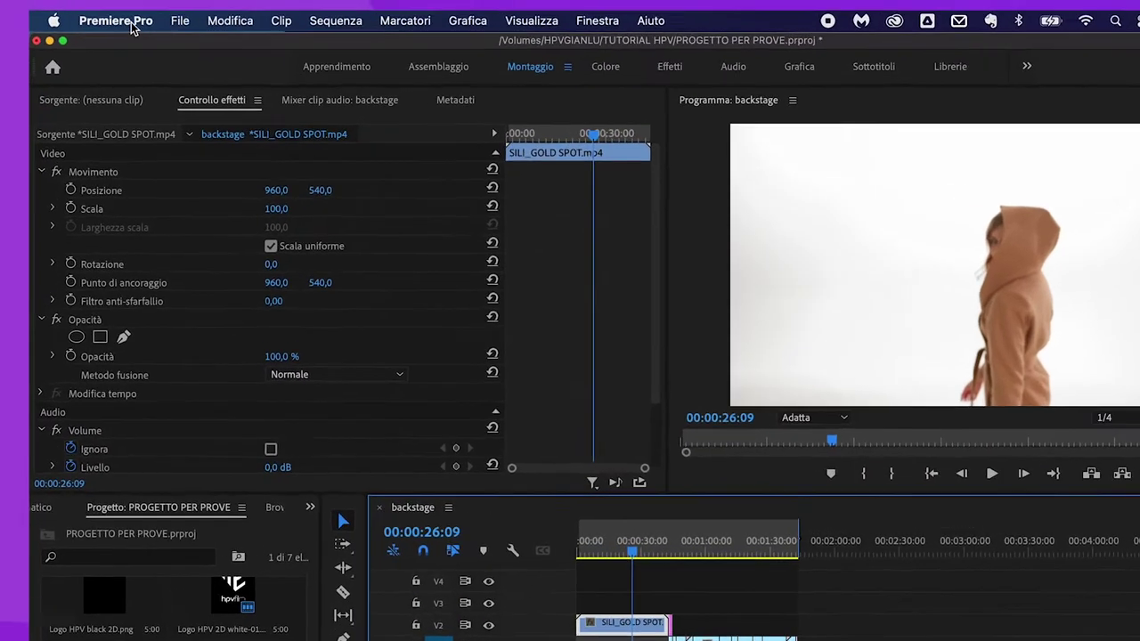
Browse the Modifica menu's shortcuts, then show the Premiere Pro menu with Scelte rapide da tastiera.
{"action": "left_click", "coordinate": [229, 20]}
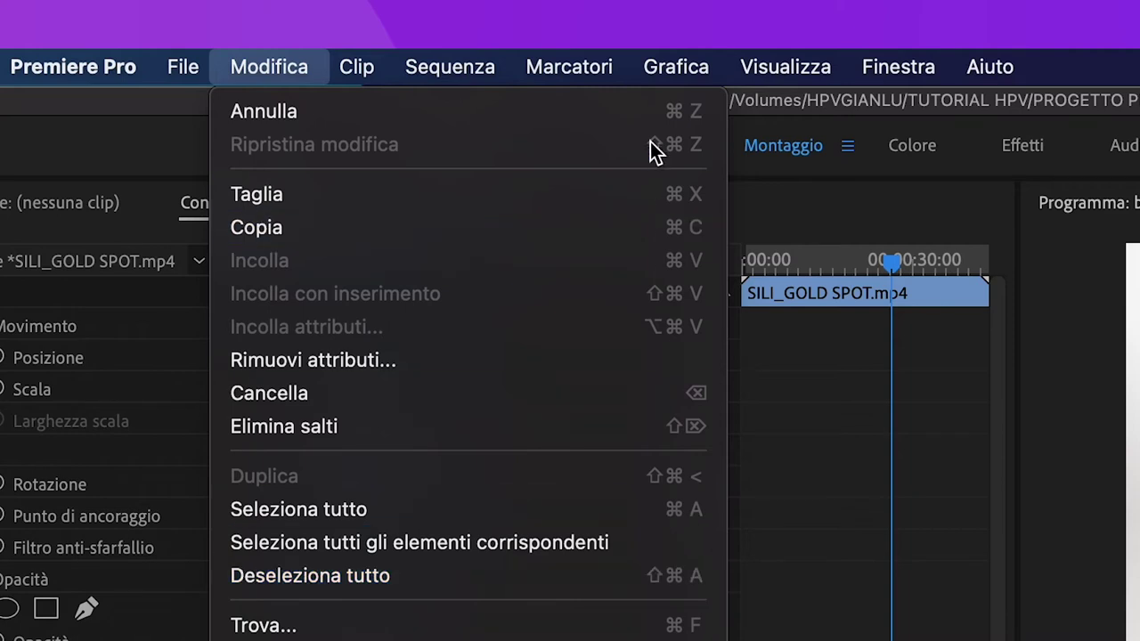
{"action": "mouse_move", "coordinate": [112, 50]}
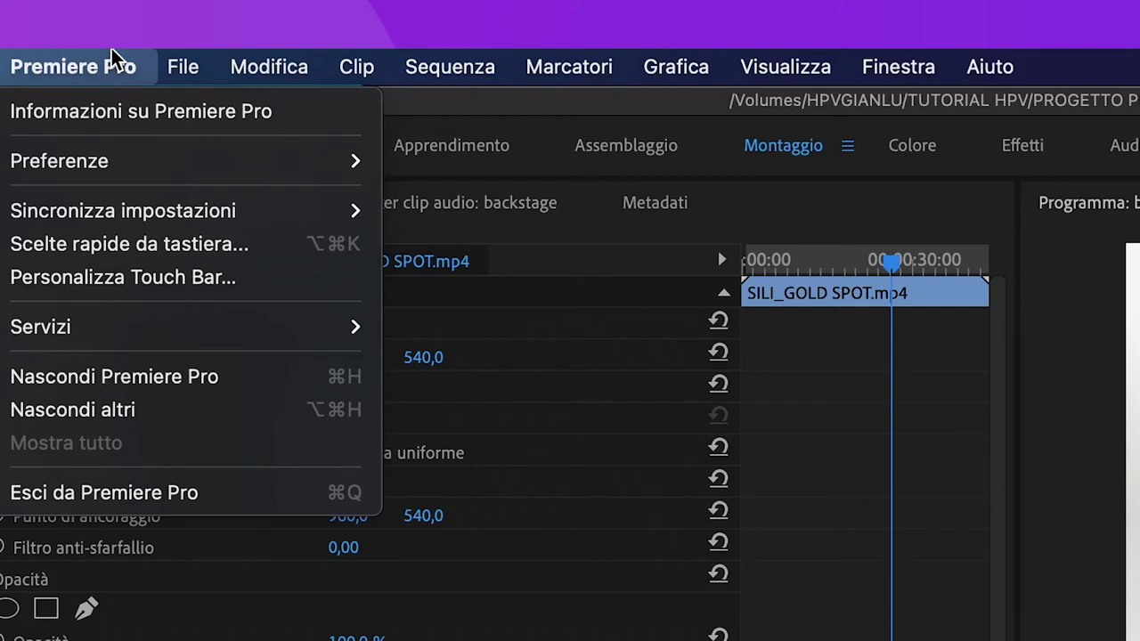
{"action": "left_click", "coordinate": [102, 68]}
{"action": "left_click", "coordinate": [102, 67]}
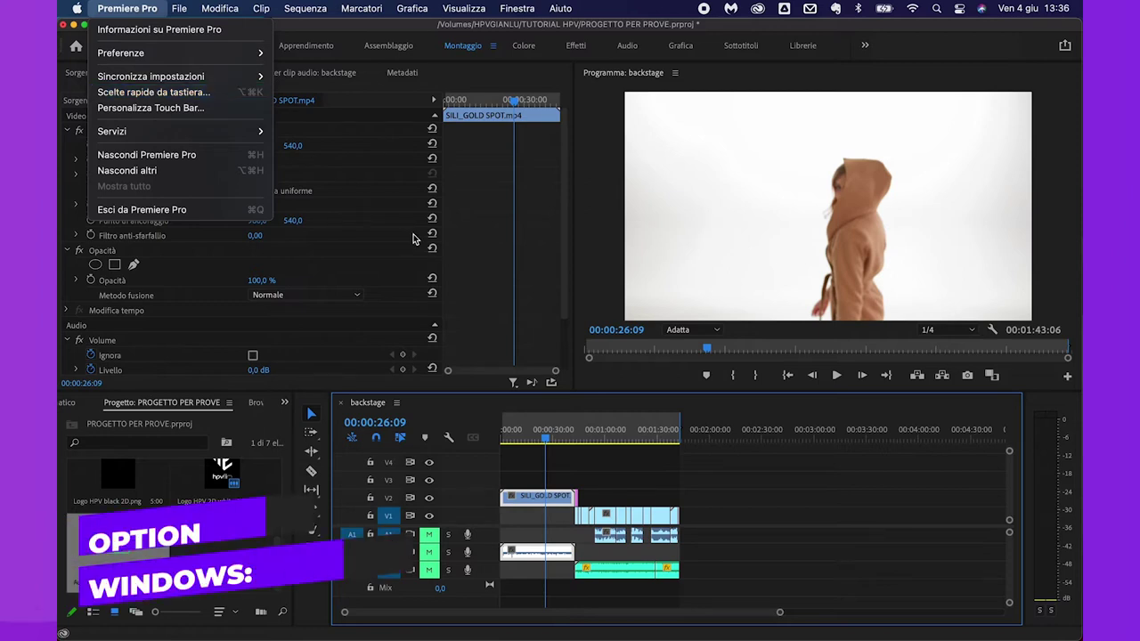
Open Scelte rapide da tastiera with Opt+Cmd+K, scroll through the command list, and cancel it.
{"action": "key", "text": "alt+super+k"}
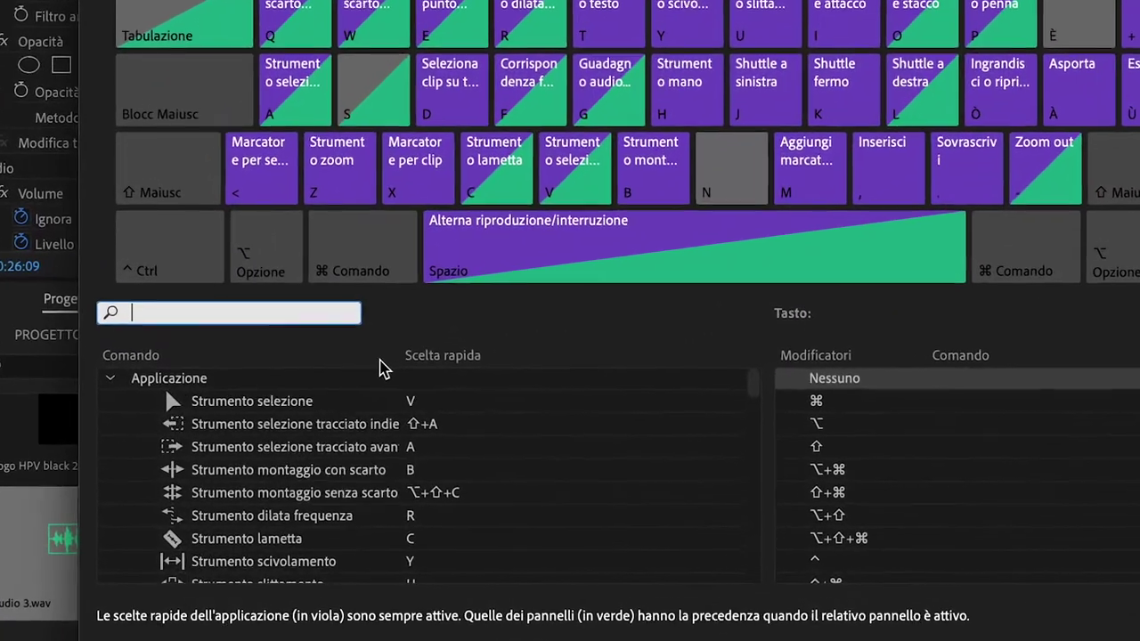
{"action": "scroll", "coordinate": [488, 483], "scroll_direction": "down", "scroll_amount": 4}
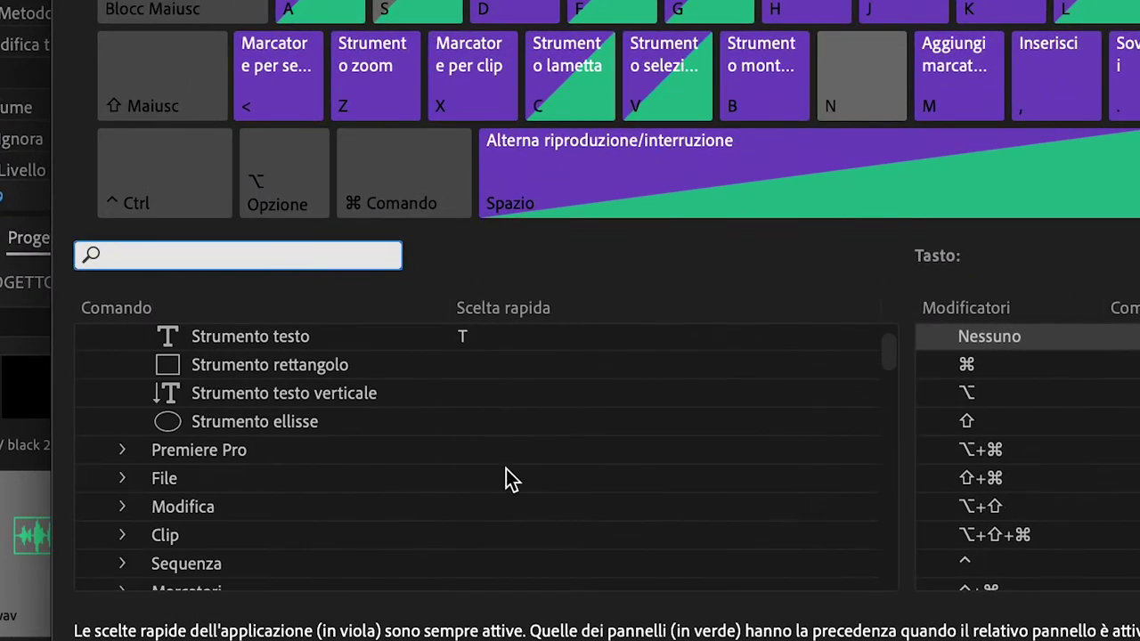
{"action": "scroll", "coordinate": [508, 477], "scroll_direction": "up", "scroll_amount": 3}
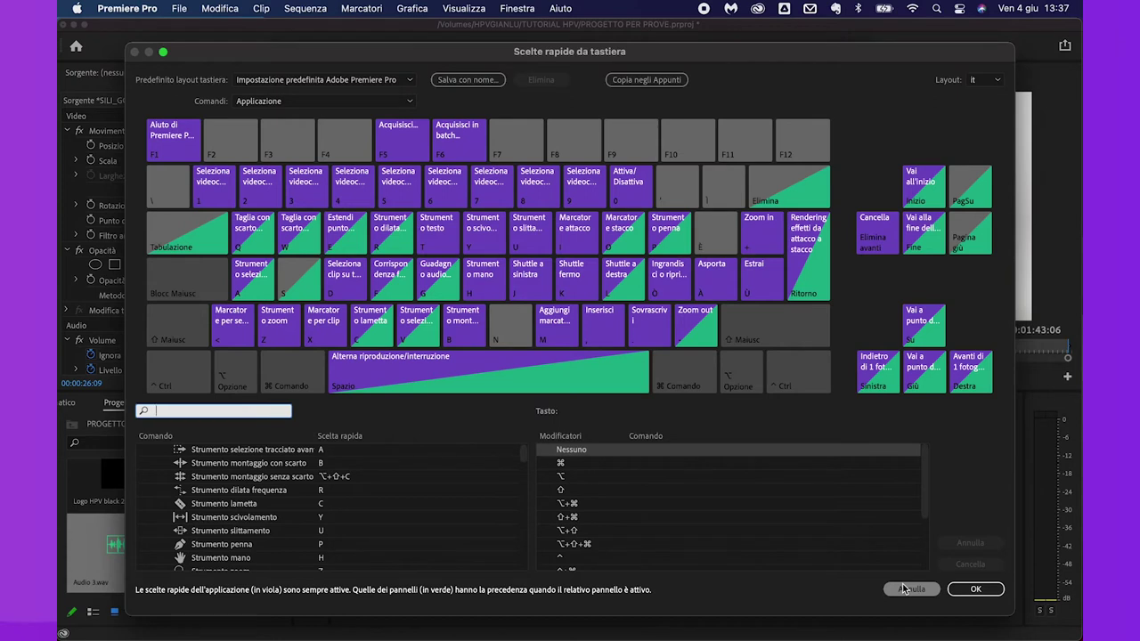
{"action": "left_click", "coordinate": [969, 590]}
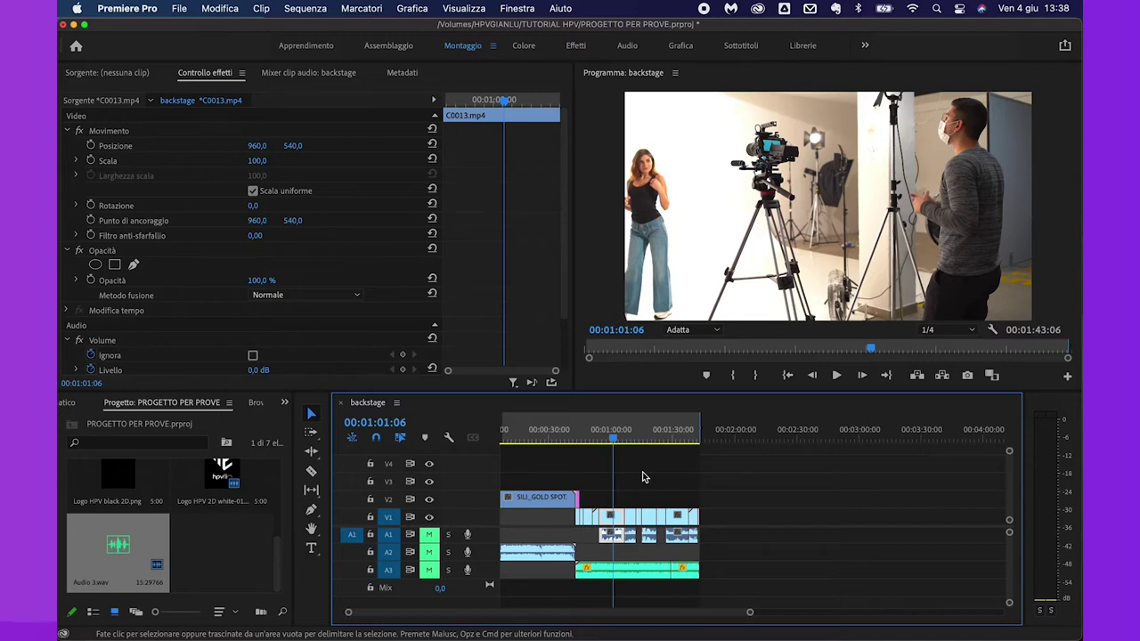
Zoom into the timeline and copy clip C0013.
{"action": "key", "text": "="}
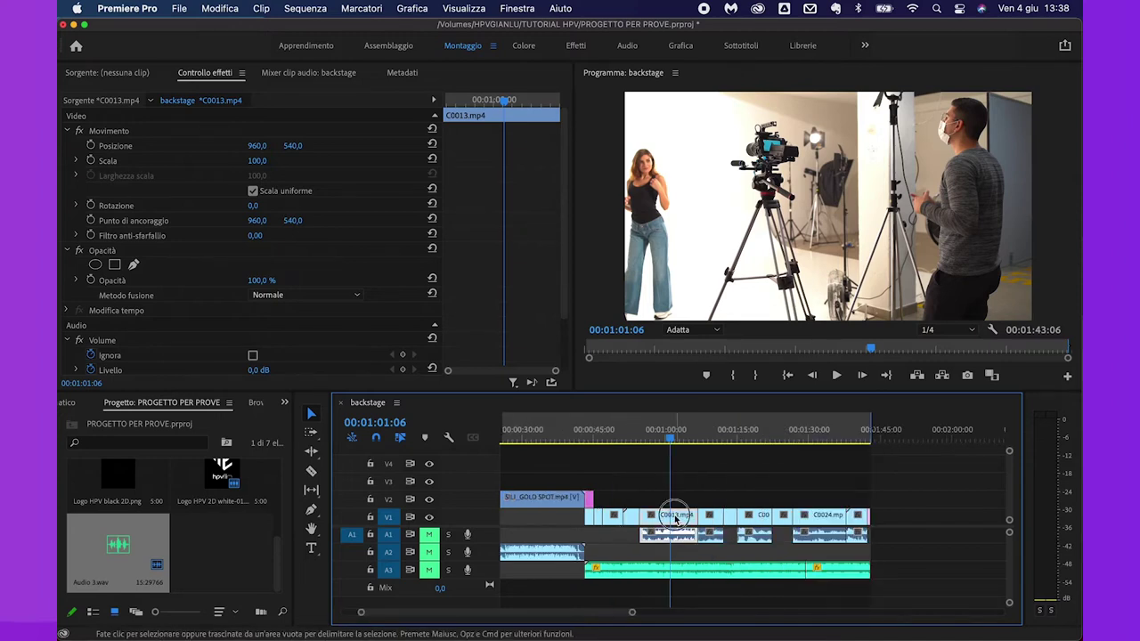
{"action": "scroll", "coordinate": [658, 524], "scroll_direction": "right", "scroll_amount": 3}
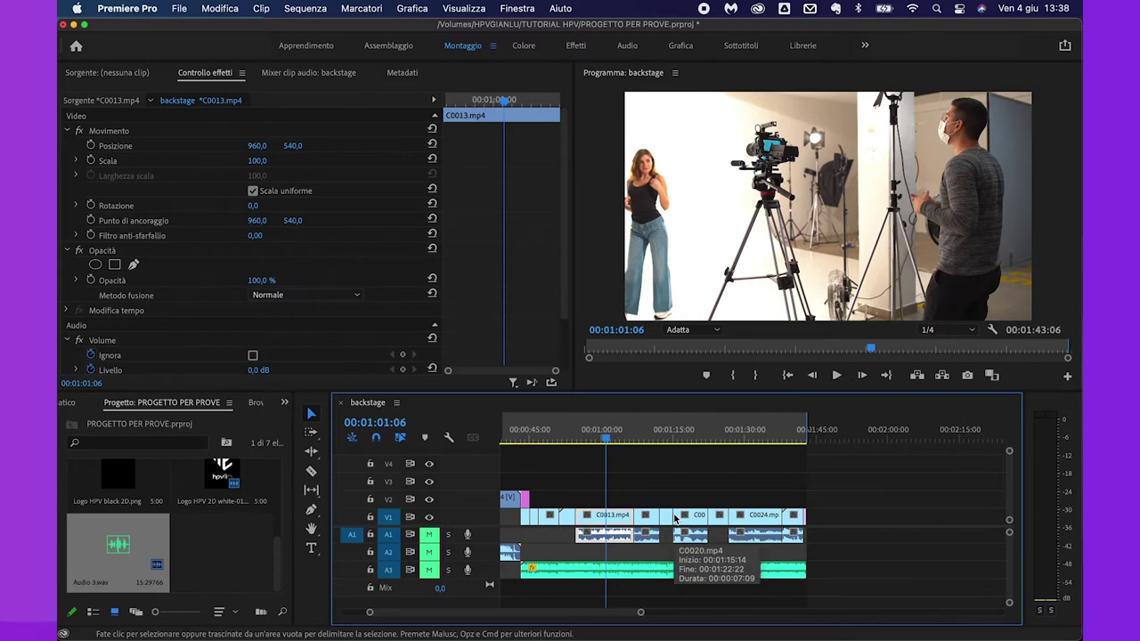
{"action": "key", "text": "="}
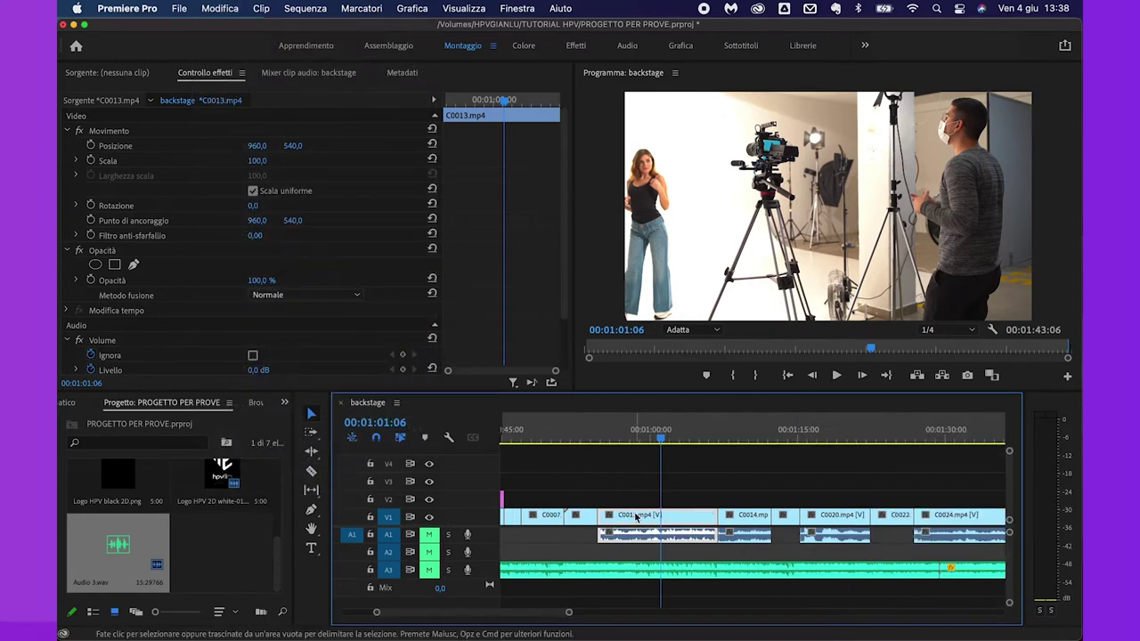
{"action": "left_click", "coordinate": [219, 8]}
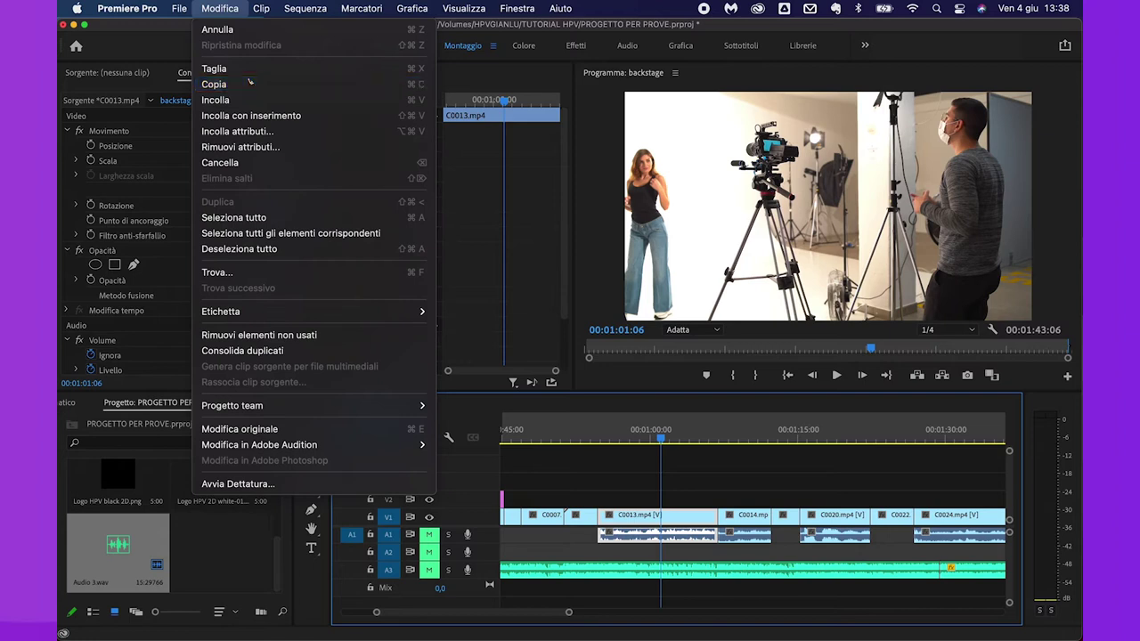
{"action": "left_click", "coordinate": [250, 83]}
Paste the C0013 copy at a playhead position past the sequence end.
{"action": "scroll", "coordinate": [674, 434], "scroll_direction": "right", "scroll_amount": 10}
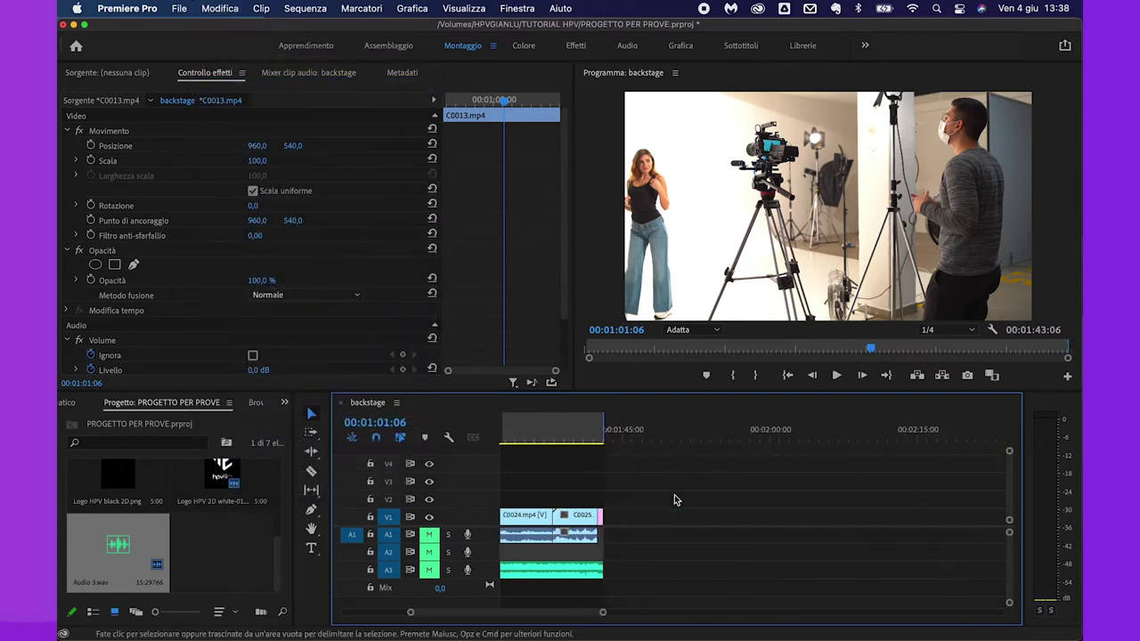
{"action": "left_click", "coordinate": [660, 434]}
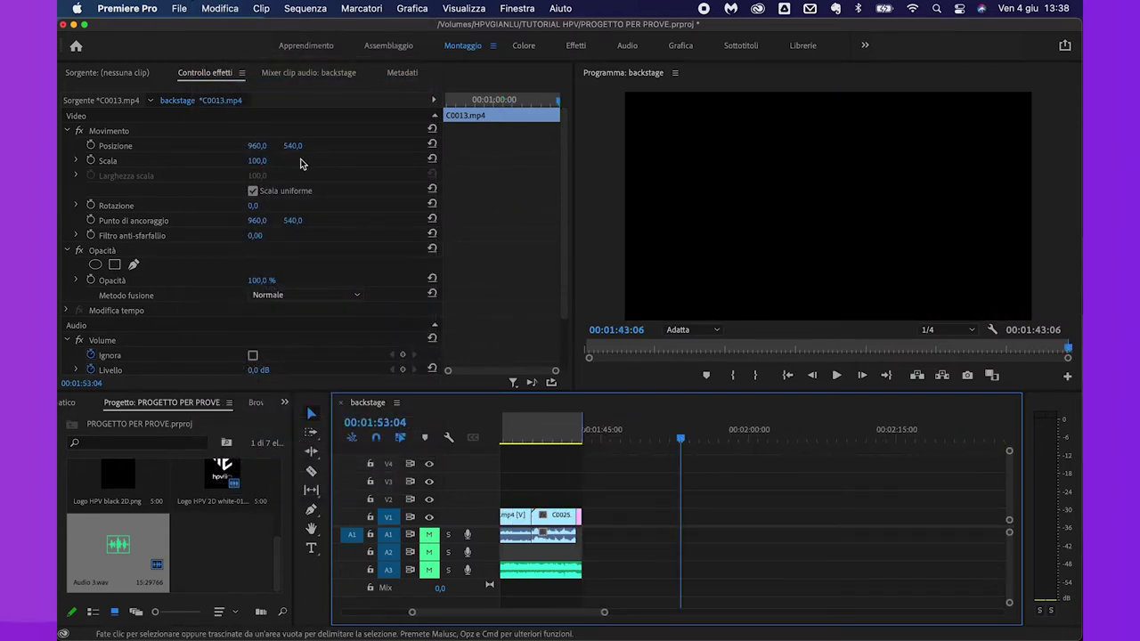
{"action": "left_click", "coordinate": [214, 9]}
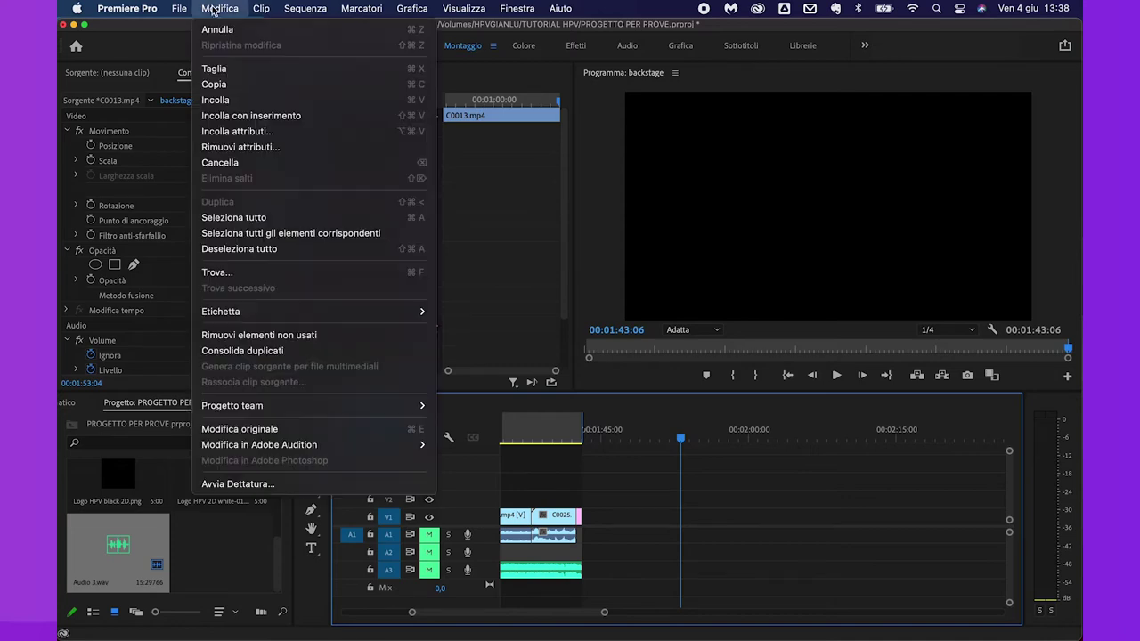
{"action": "left_click", "coordinate": [216, 100]}
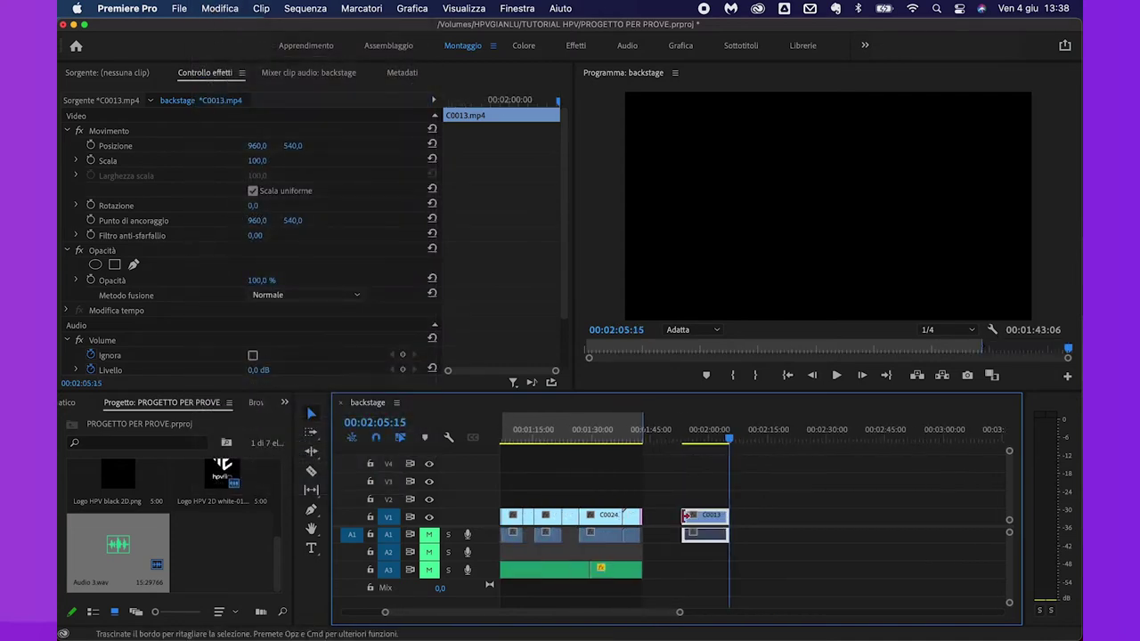
Zoom out, delete the pasted C0013 copy, and return the playhead to the original C0013.
{"action": "key", "text": "minus"}
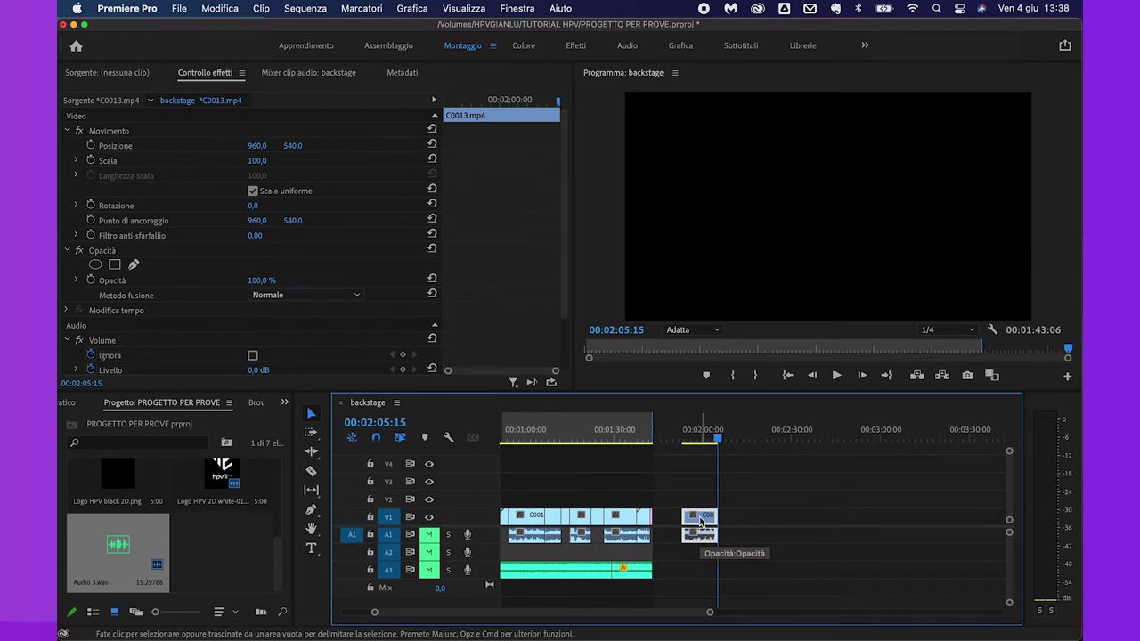
{"action": "key", "text": "Delete"}
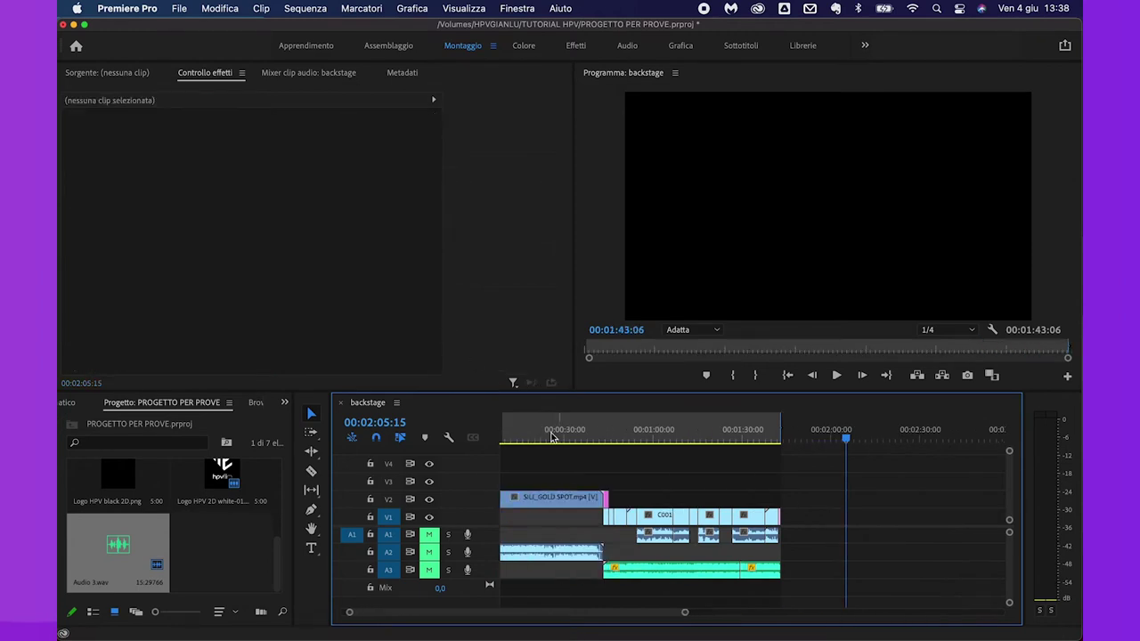
{"action": "left_click", "coordinate": [220, 11]}
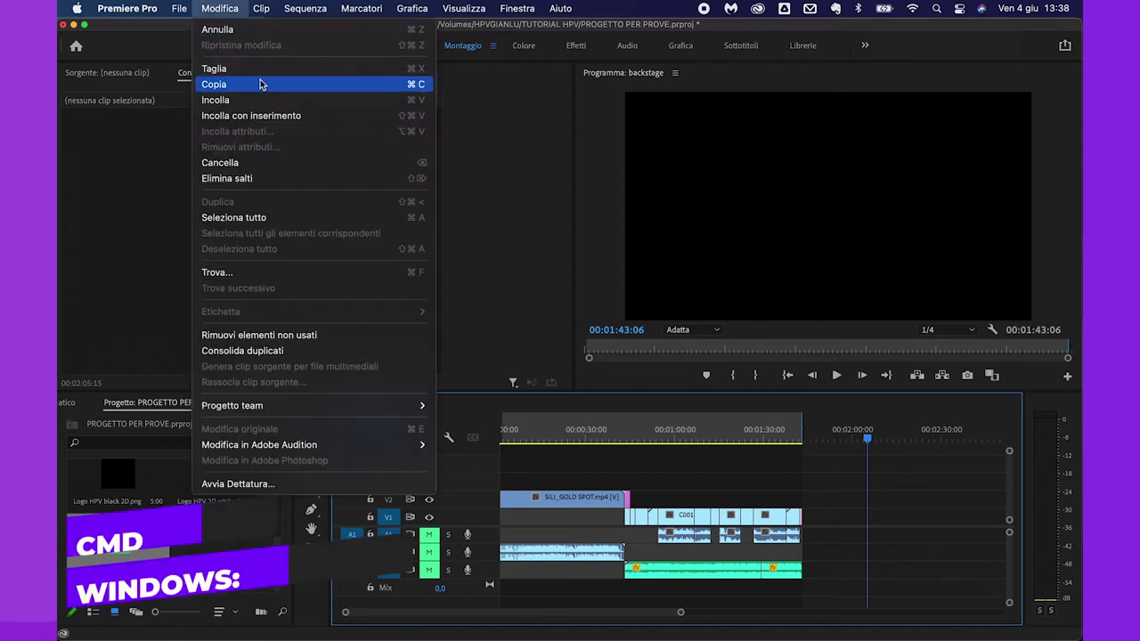
{"action": "left_click", "coordinate": [680, 442]}
{"action": "left_click", "coordinate": [699, 438]}
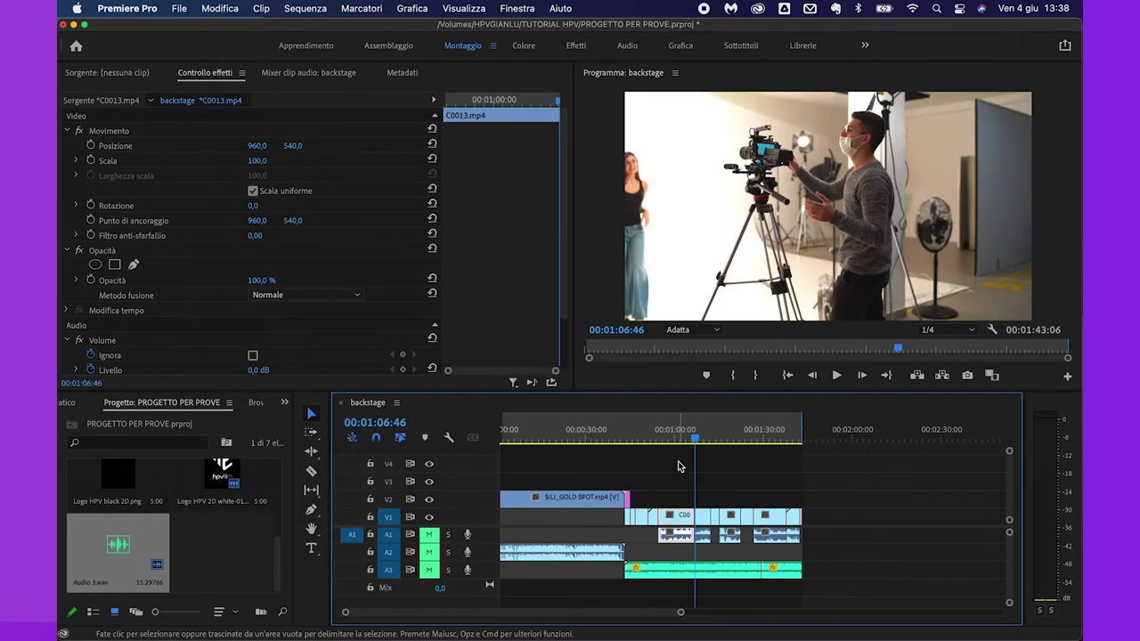
{"action": "key", "text": "equal"}
{"action": "key", "text": "equal"}
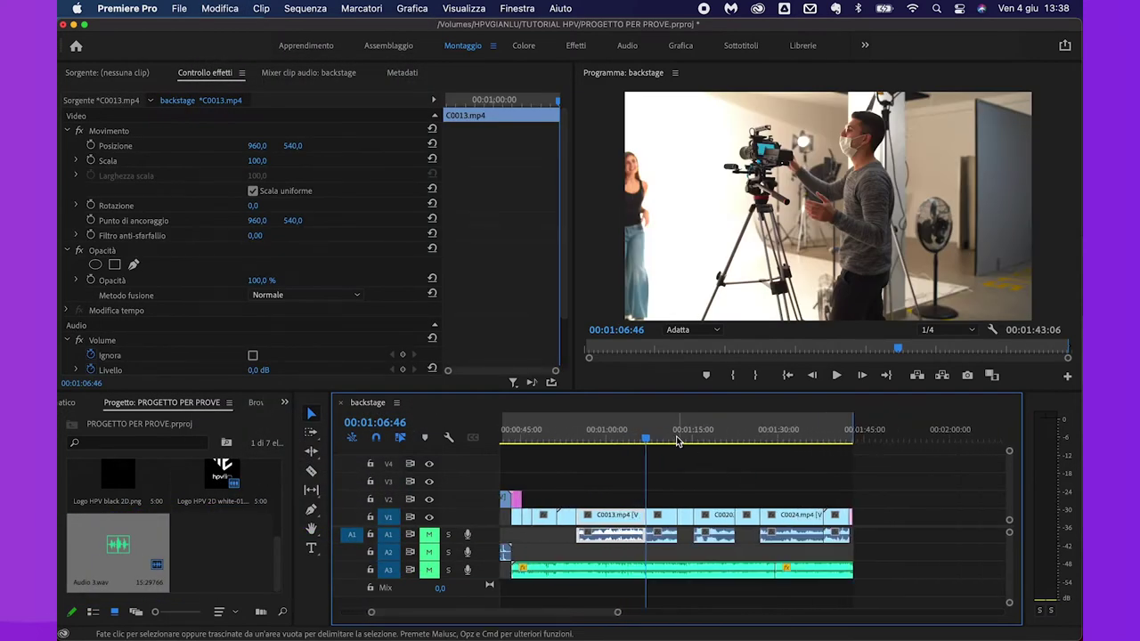
{"action": "left_click", "coordinate": [660, 437]}
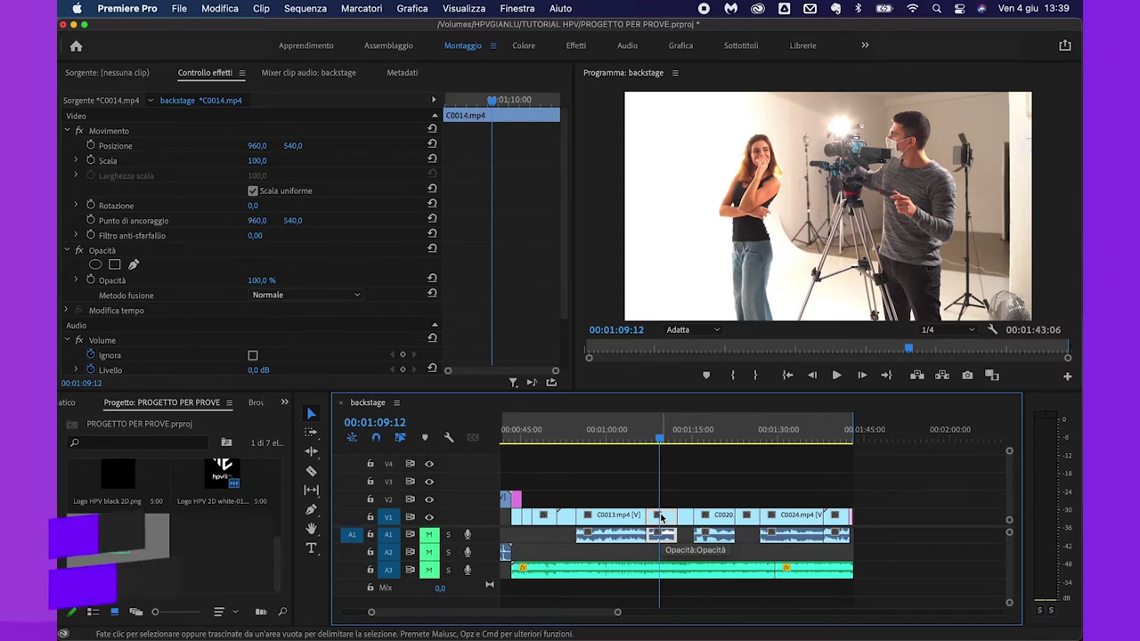
{"action": "left_click", "coordinate": [716, 517], "text": "alt"}
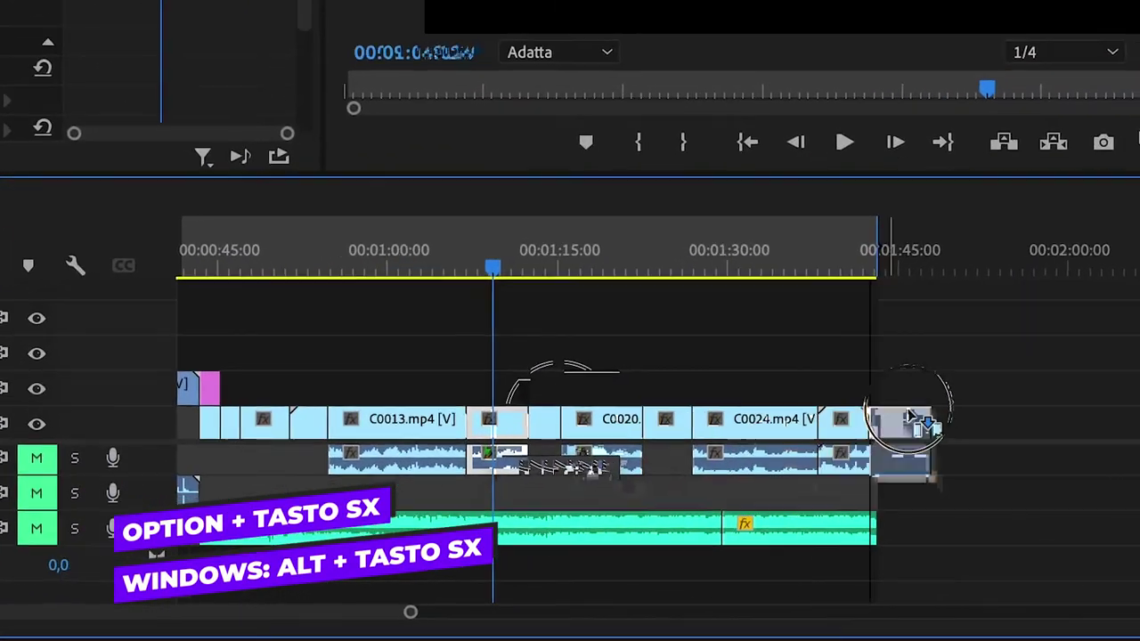
{"action": "left_click_drag", "start_coordinate": [663, 468], "coordinate": [915, 464]}
{"action": "left_click", "coordinate": [923, 352]}
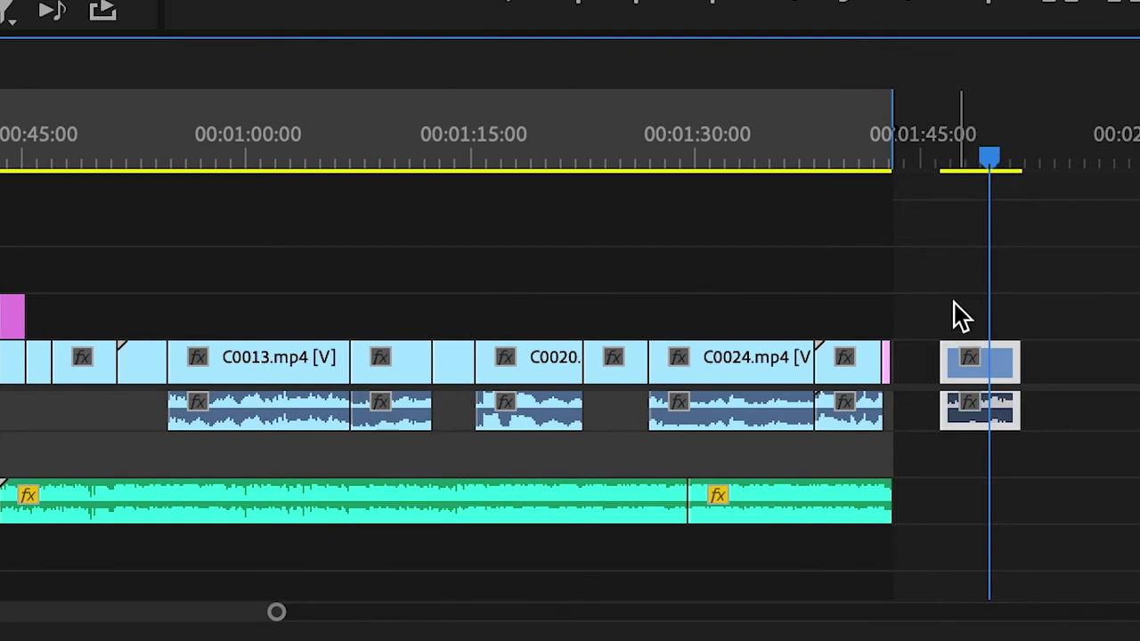
{"action": "scroll", "coordinate": [1046, 374], "scroll_direction": "down", "scroll_amount": 3}
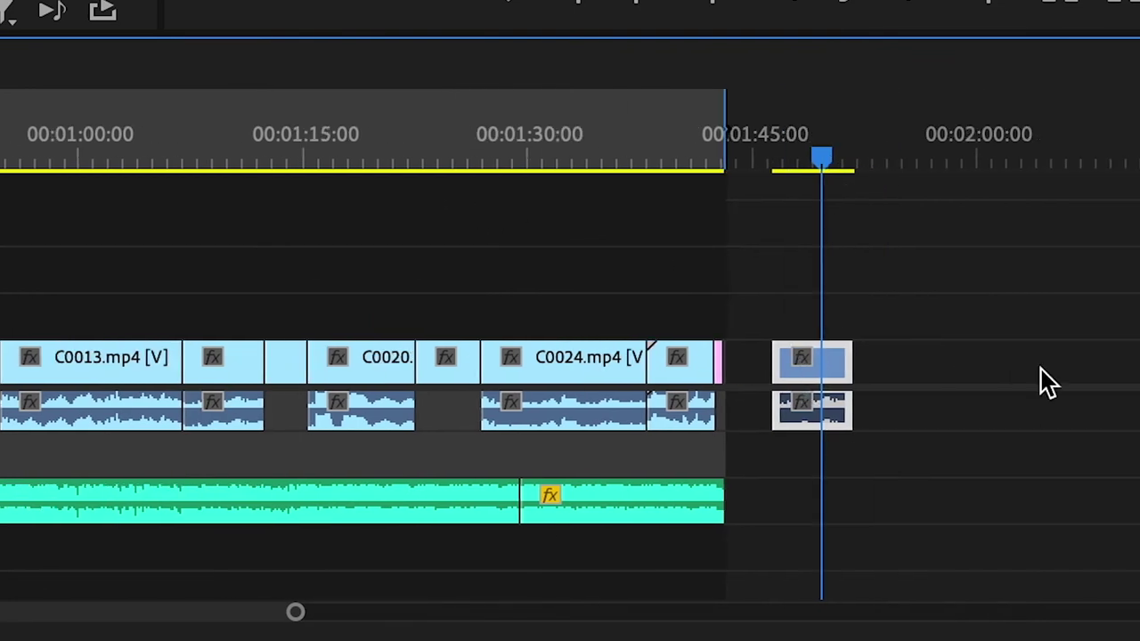
{"action": "left_click", "coordinate": [805, 383]}
{"action": "left_click_drag", "start_coordinate": [800, 363], "coordinate": [799, 330]}
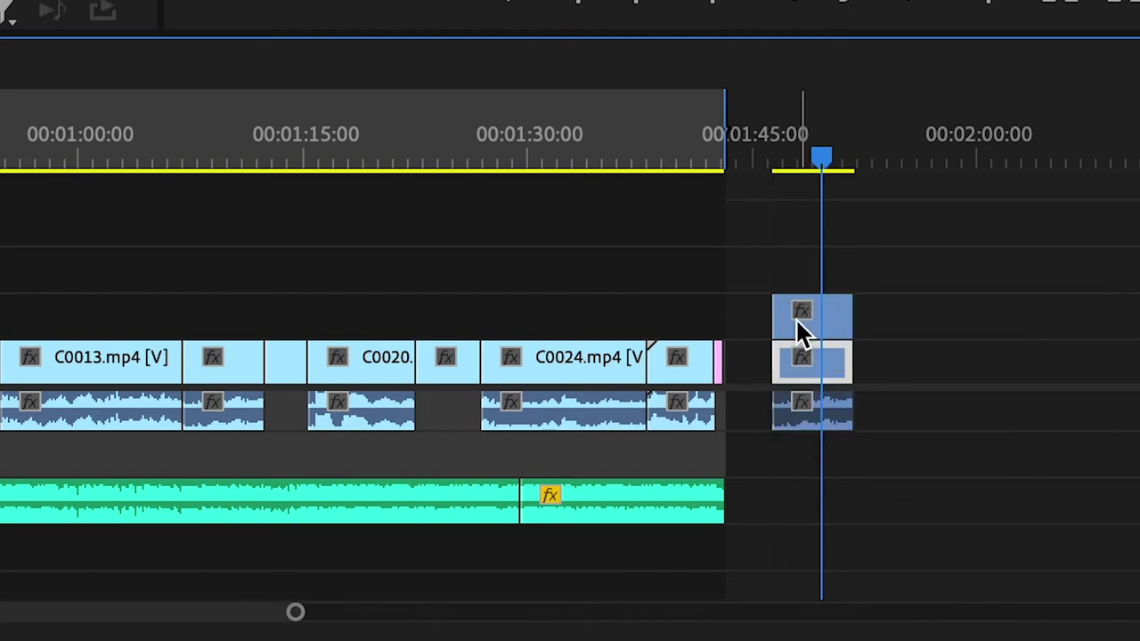
{"action": "left_click", "coordinate": [801, 302]}
{"action": "left_click_drag", "start_coordinate": [797, 285], "coordinate": [798, 240]}
{"action": "left_click", "coordinate": [798, 267]}
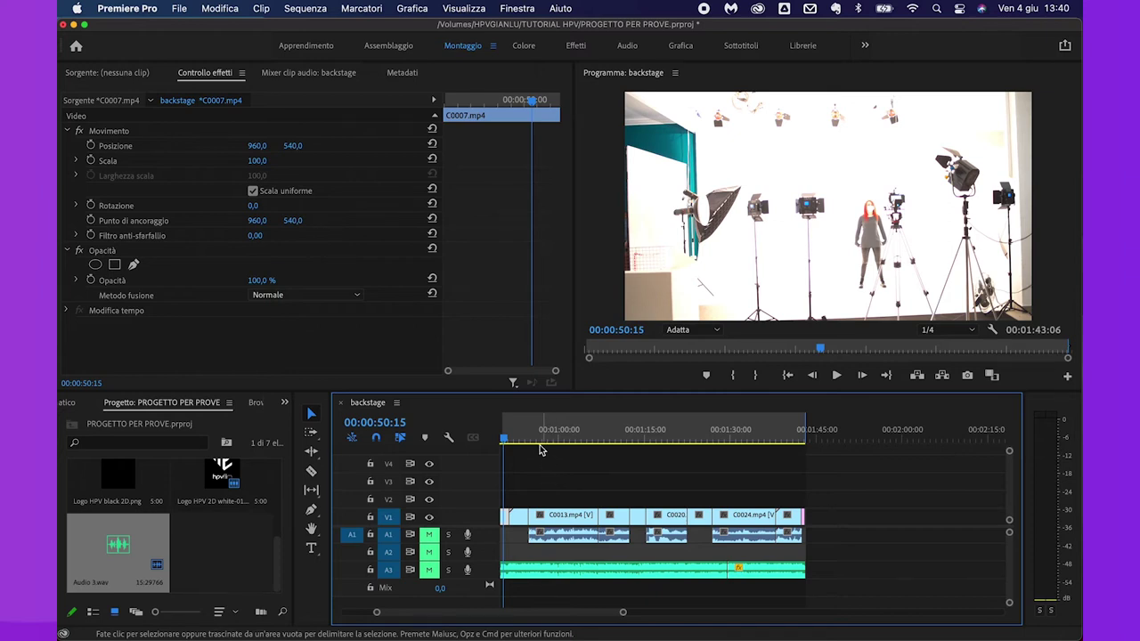
{"action": "left_click", "coordinate": [535, 437]}
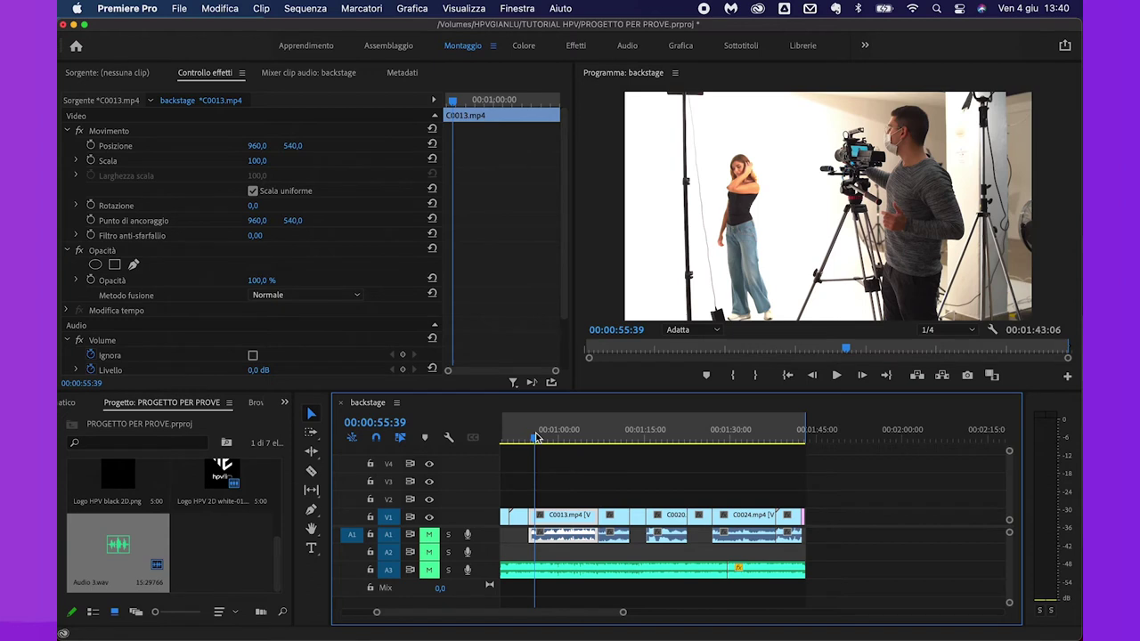
{"action": "key", "text": "l"}
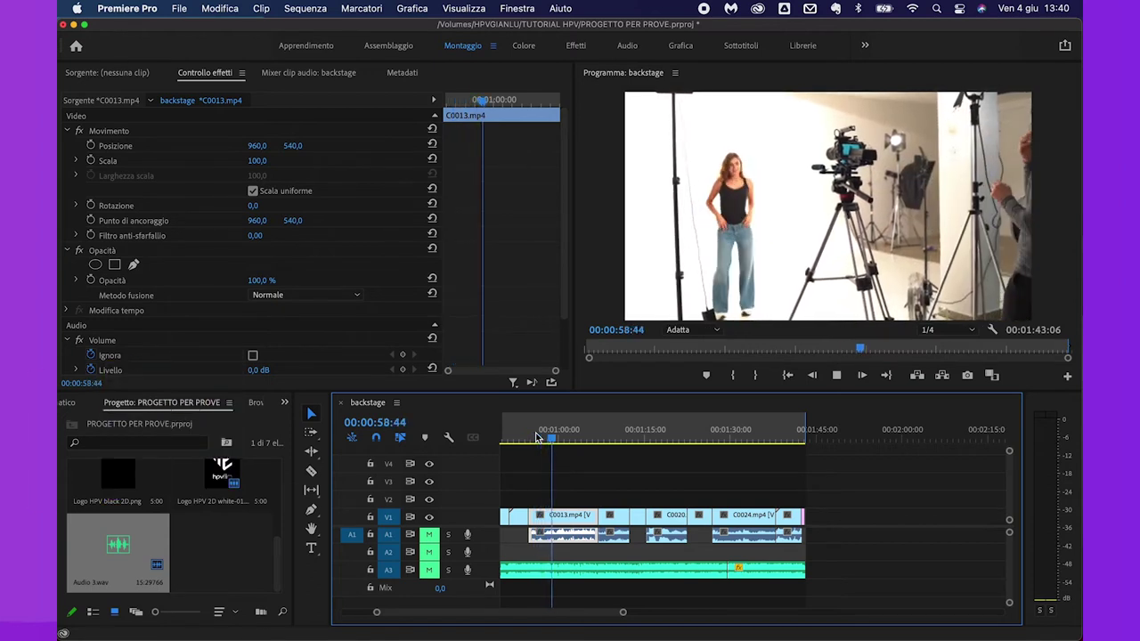
{"action": "scroll", "coordinate": [641, 432], "scroll_direction": "down", "scroll_amount": 3}
{"action": "left_click", "coordinate": [641, 432]}
{"action": "key", "text": "l"}
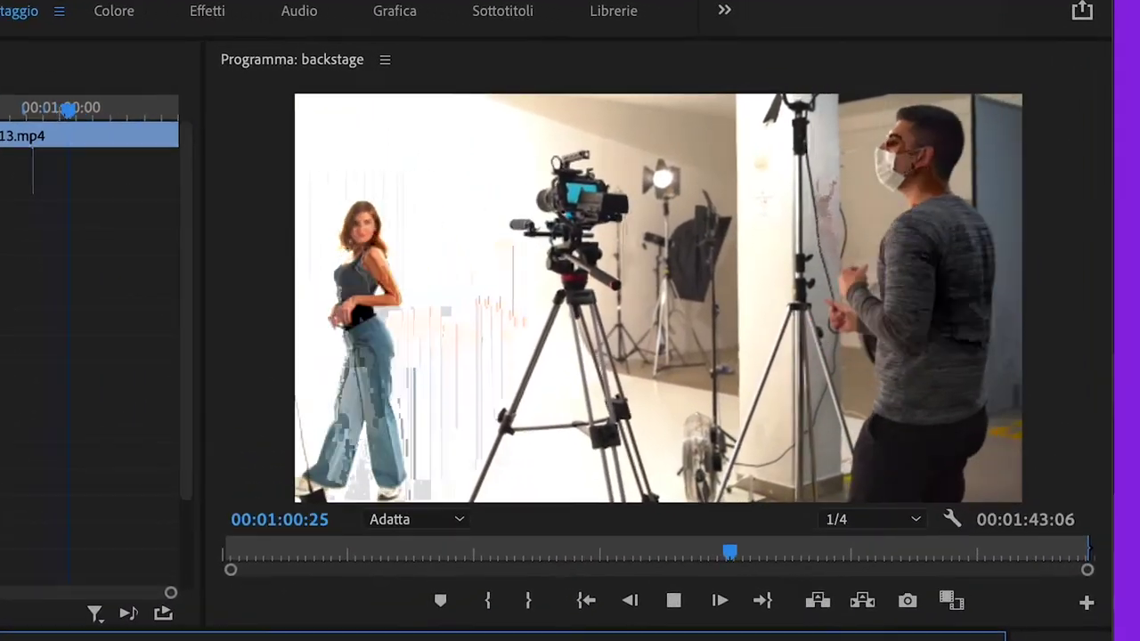
{"action": "key", "text": "l"}
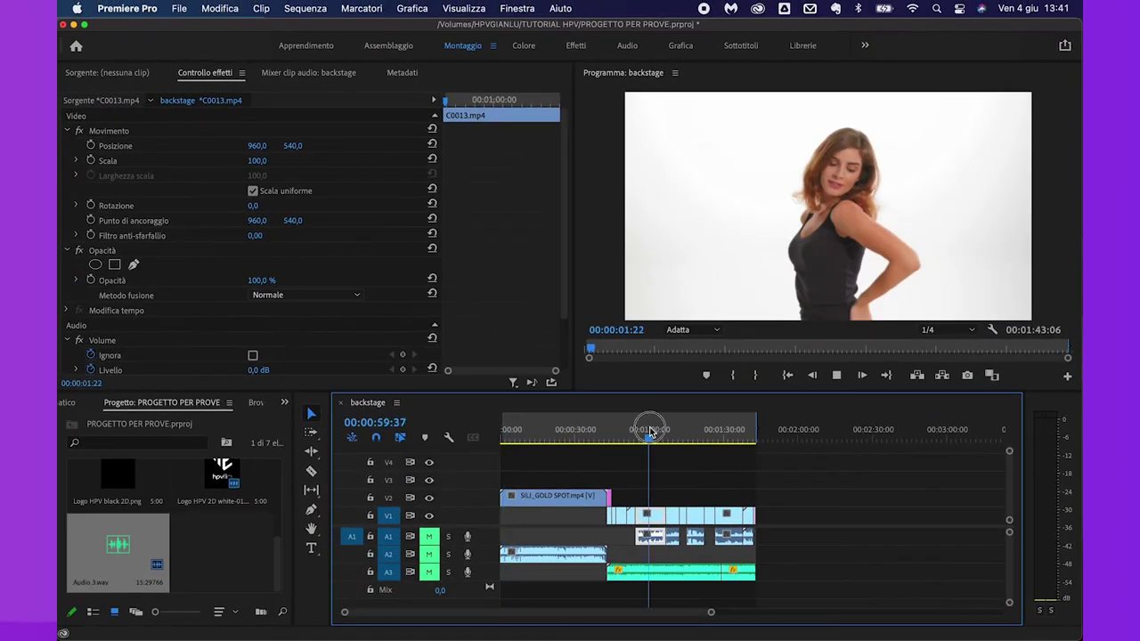
{"action": "left_click_drag", "start_coordinate": [650, 431], "coordinate": [641, 431]}
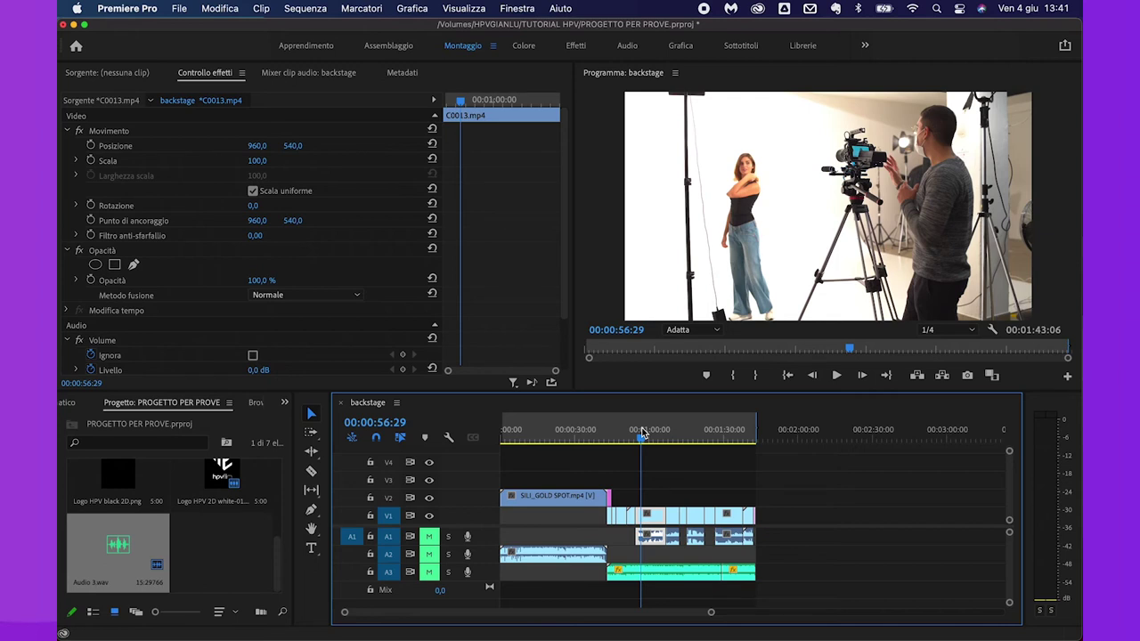
{"action": "key", "text": "="}
{"action": "left_click", "coordinate": [704, 434]}
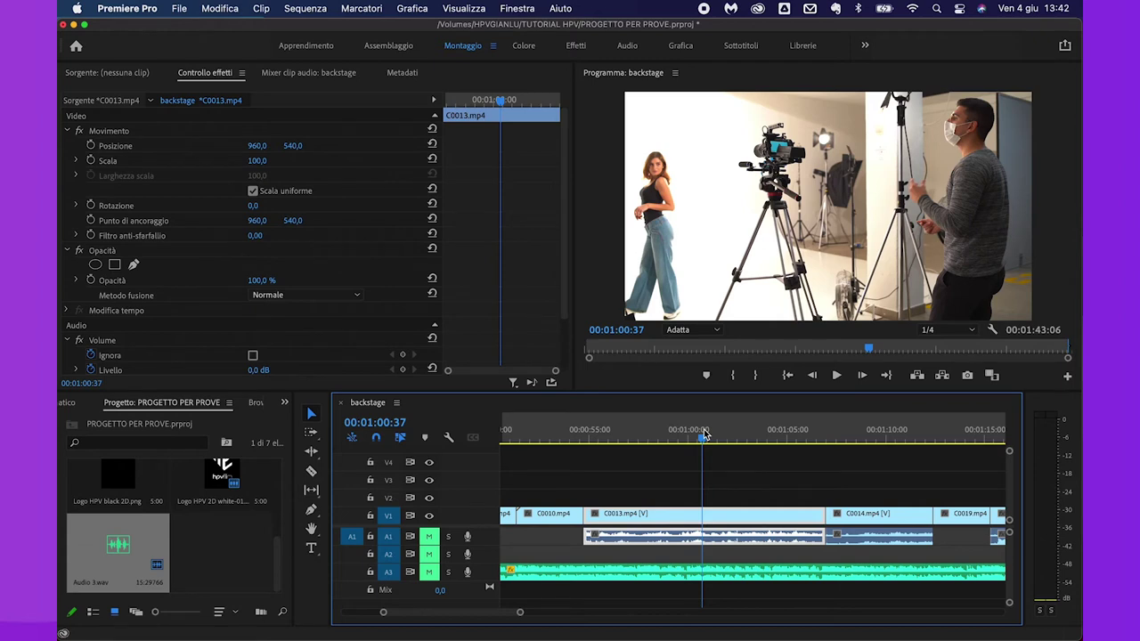
{"action": "key", "text": "j"}
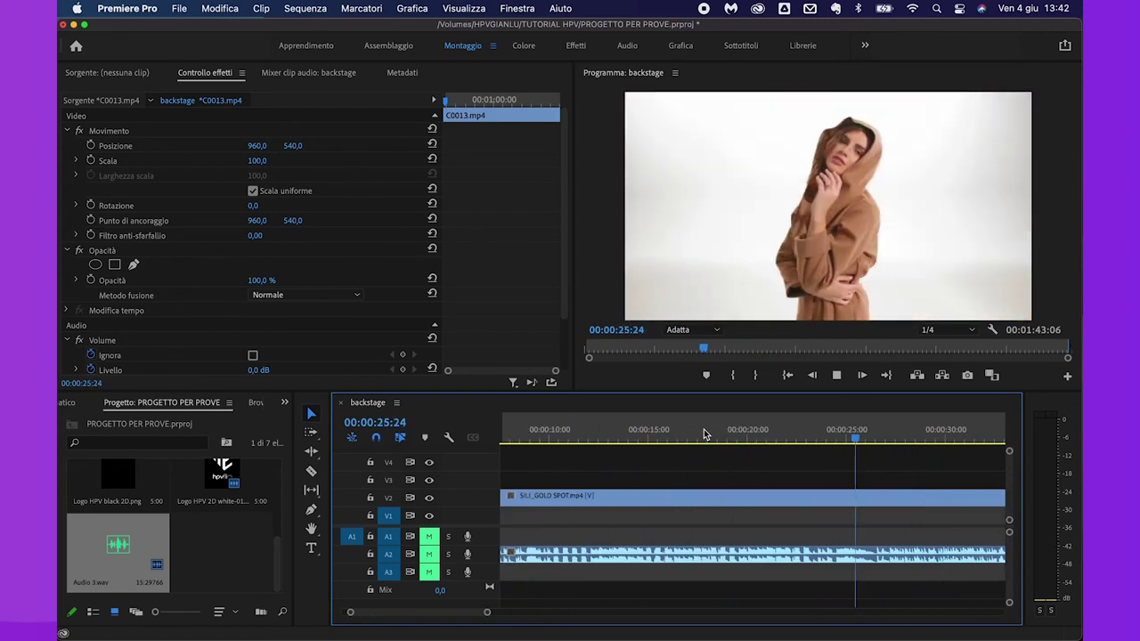
{"action": "key", "text": "space"}
{"action": "key", "text": "minus"}
{"action": "key", "text": "minus"}
{"action": "key", "text": "minus"}
{"action": "left_click", "coordinate": [681, 440]}
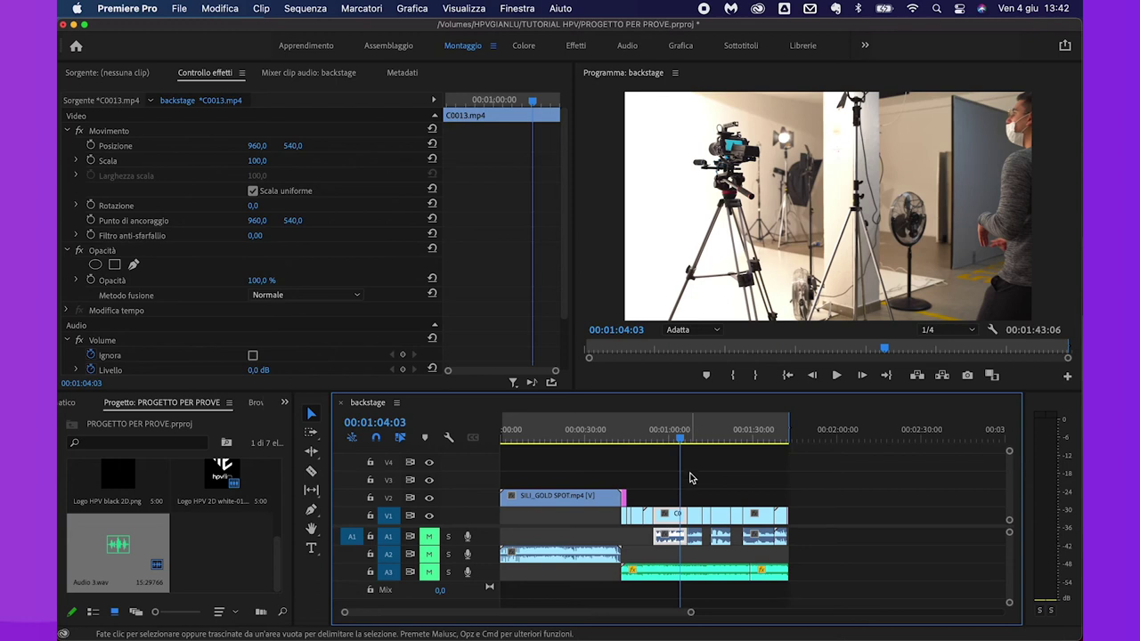
{"action": "key", "text": "equal"}
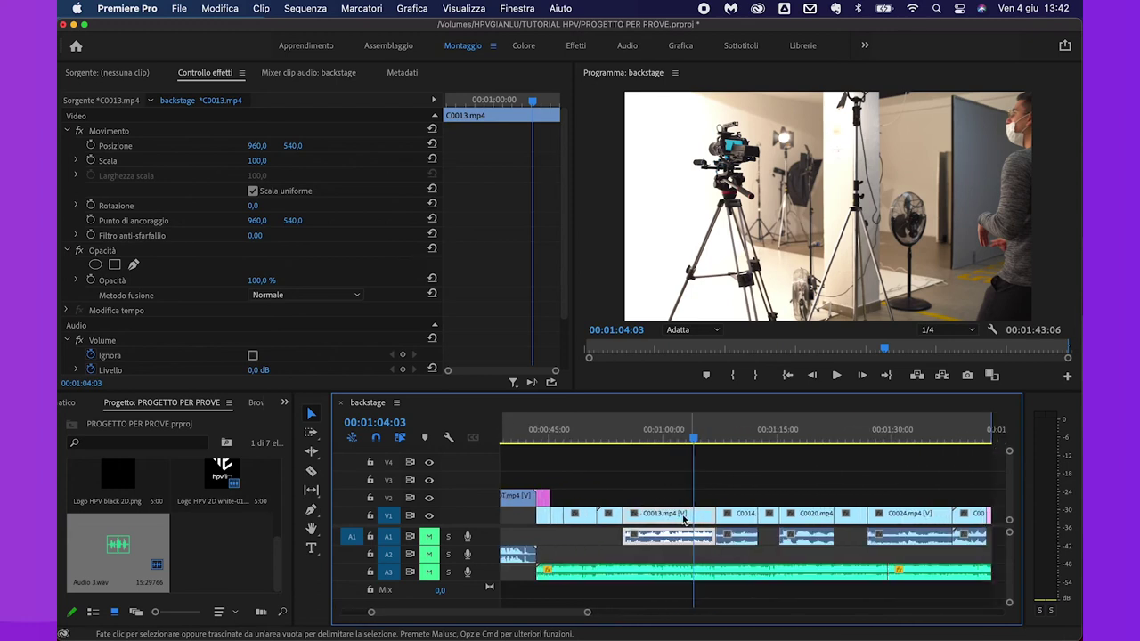
{"action": "key", "text": "BackSpace"}
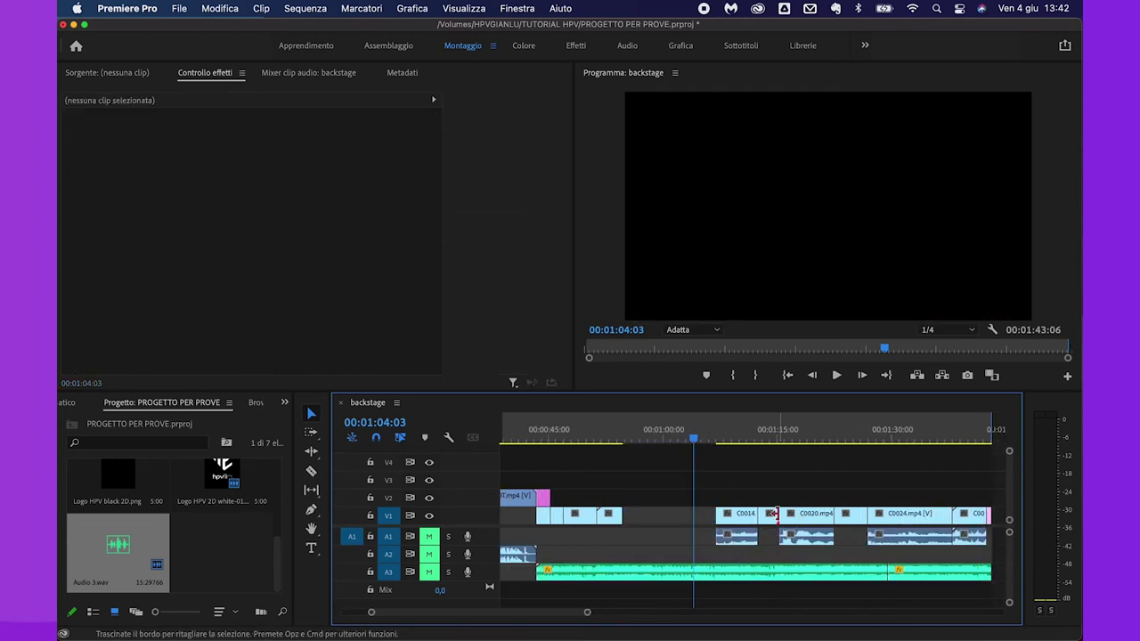
{"action": "left_click", "coordinate": [799, 520]}
{"action": "key", "text": "BackSpace"}
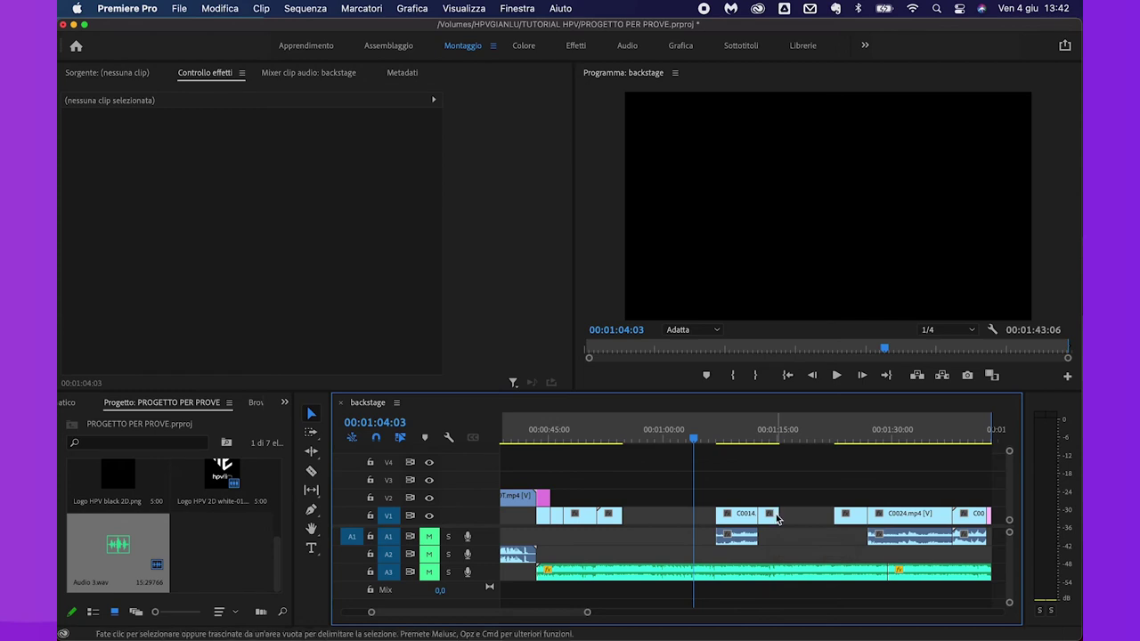
{"action": "key", "text": "super+z"}
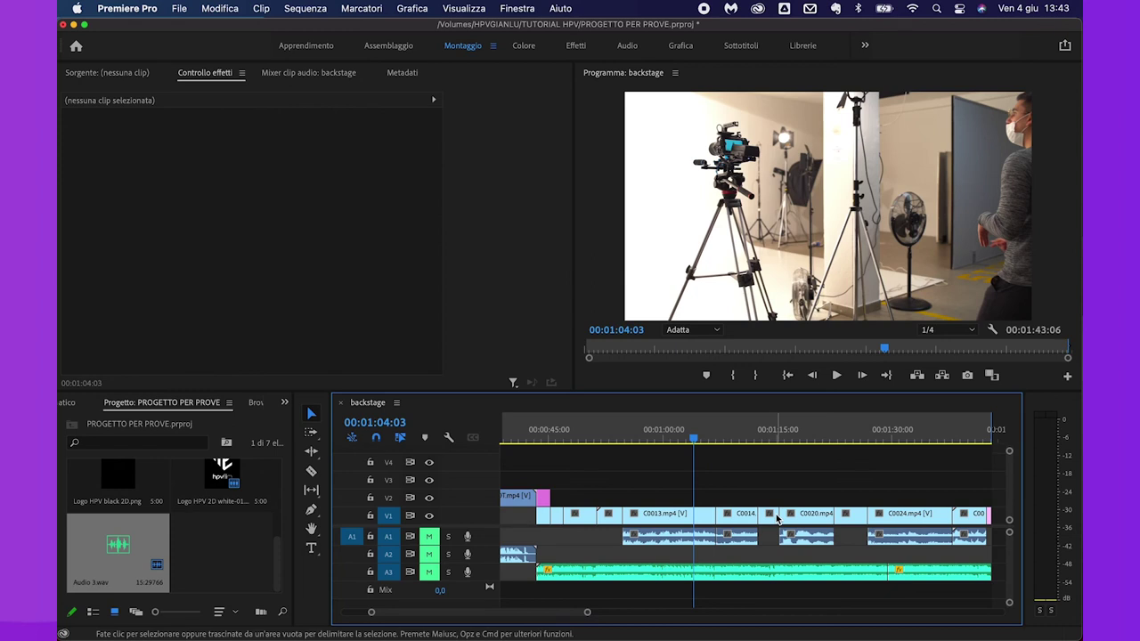
Redo twice with Cmd+Shift+Z to remove C0013 and C0020 from the sequence again.
{"action": "key", "text": "super+shift+z"}
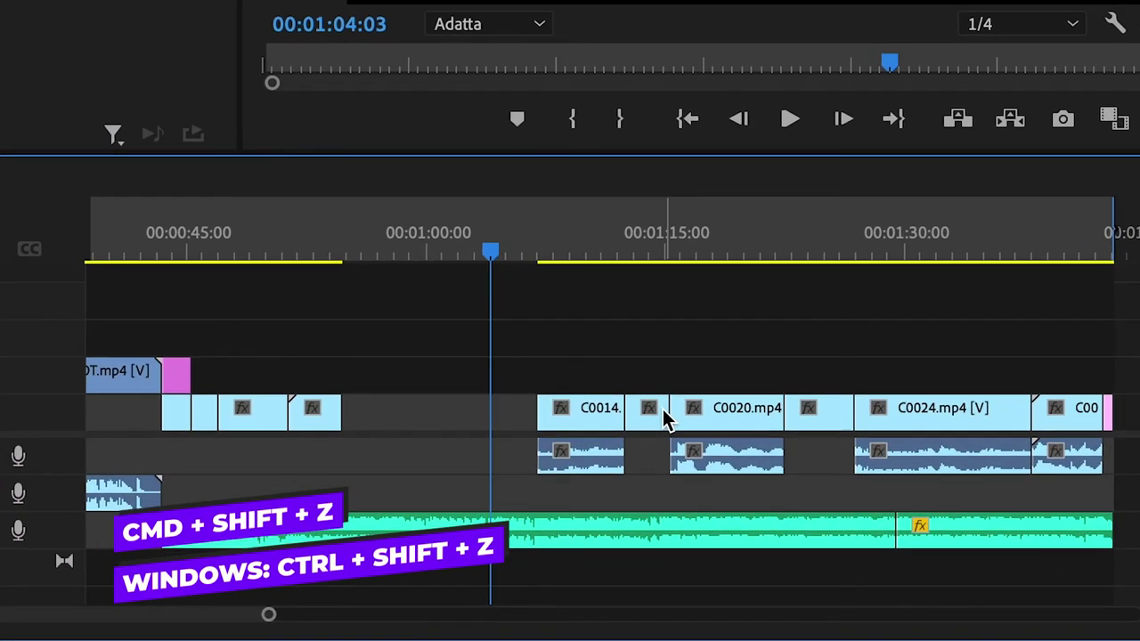
{"action": "key", "text": "super+shift+z"}
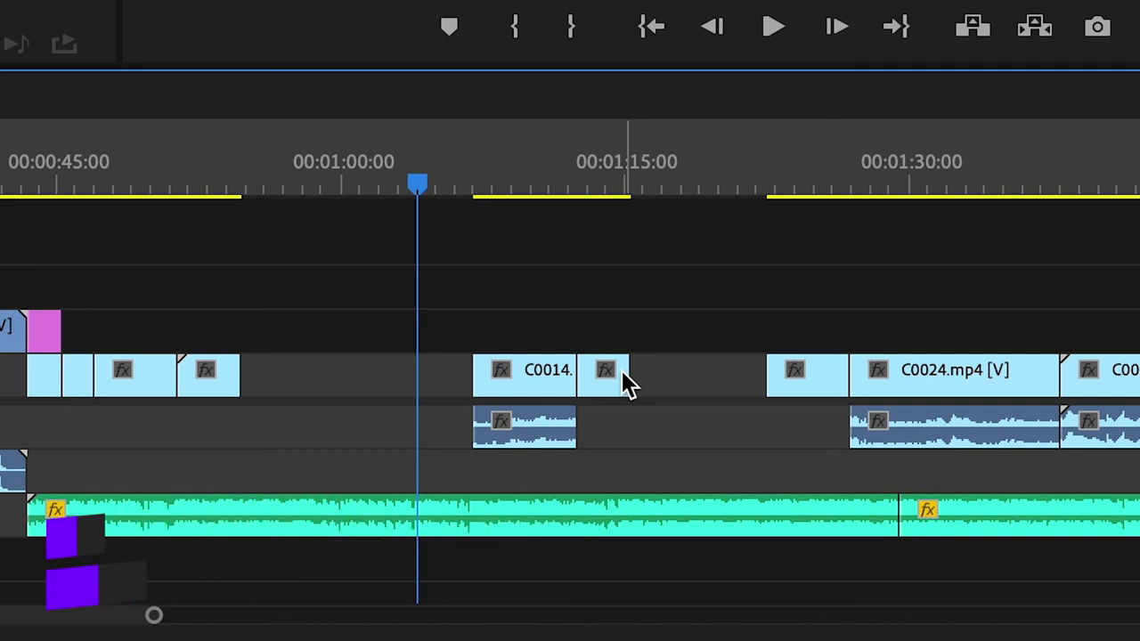